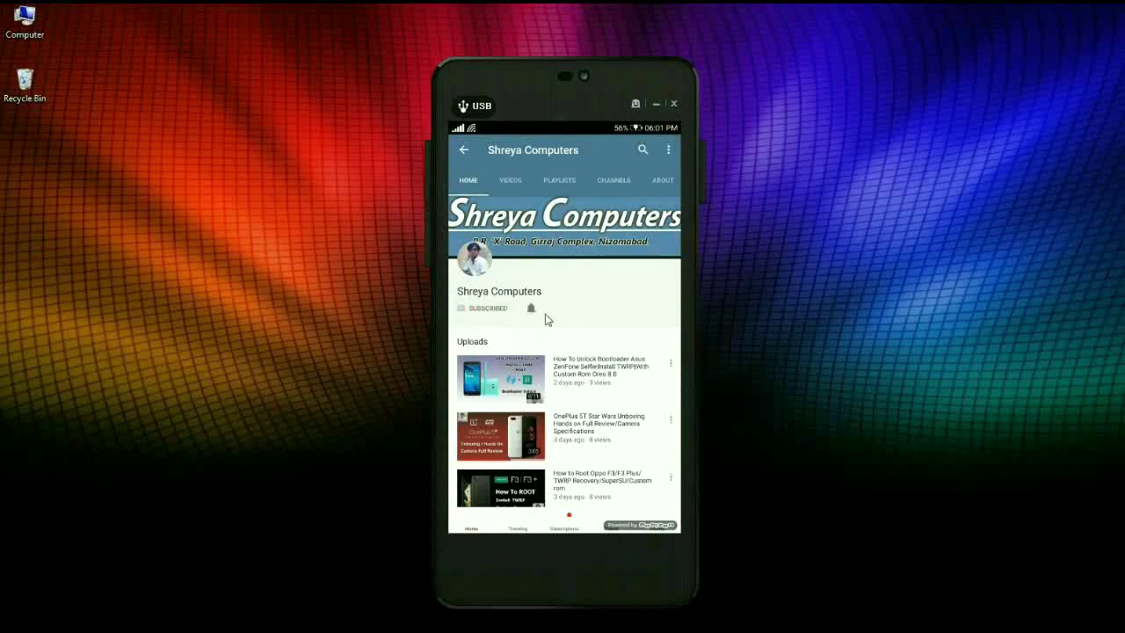
Step: Turn on all notifications for the Shreya Computers YouTube channel via the bell icon
click(531, 308)
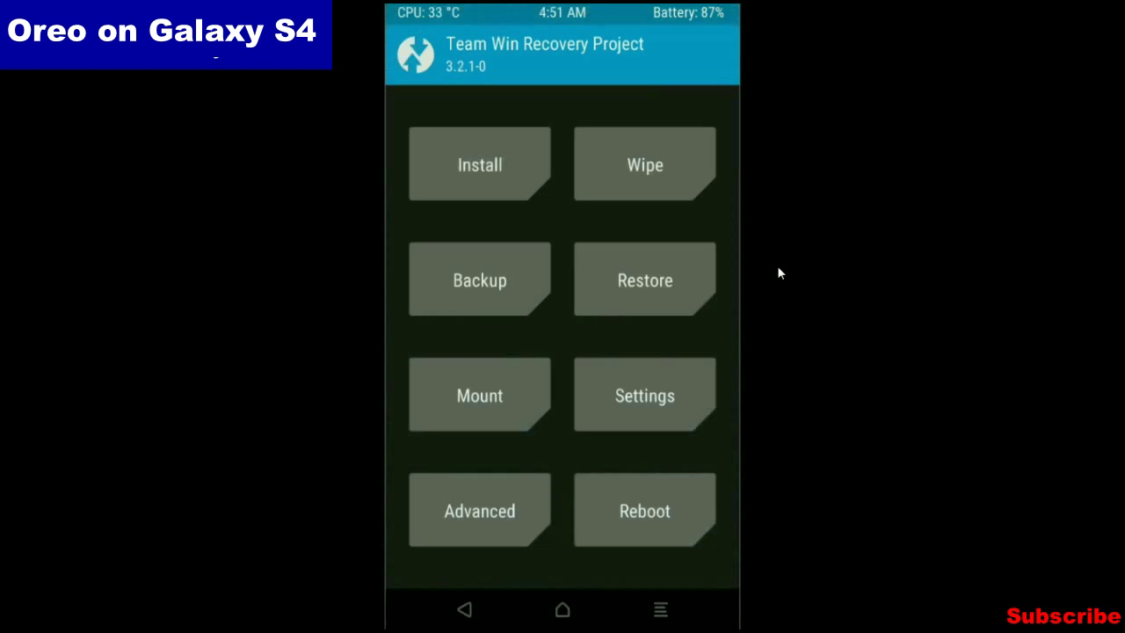
Step: Back up Boot, Recovery, System, Data and Modem to the micro SD card
click(481, 276)
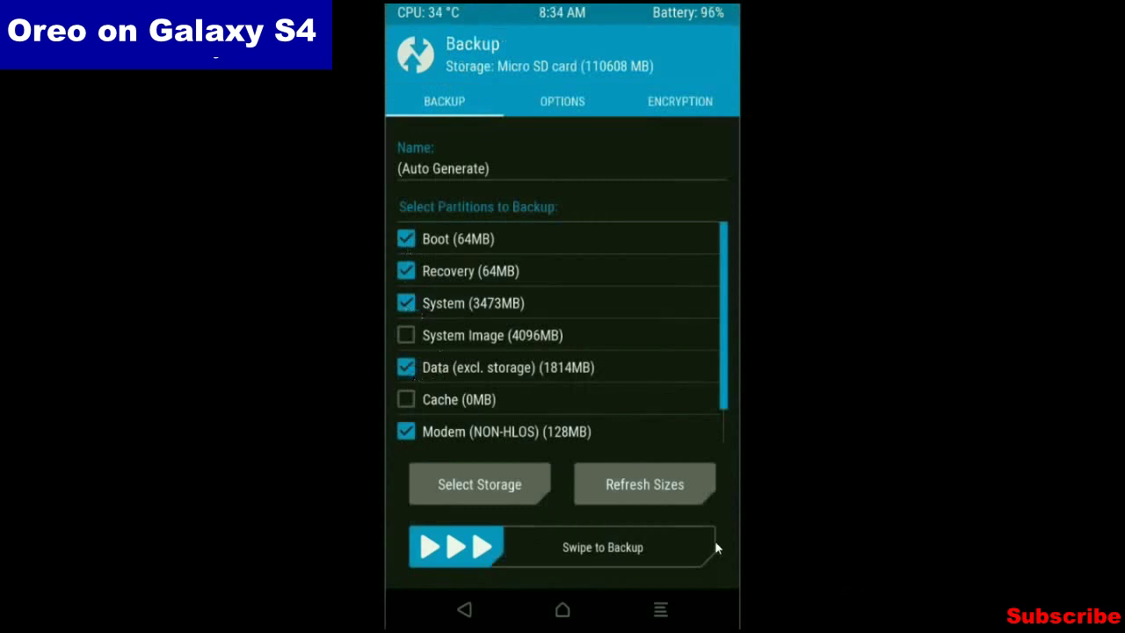
drag(484, 556, 639, 551)
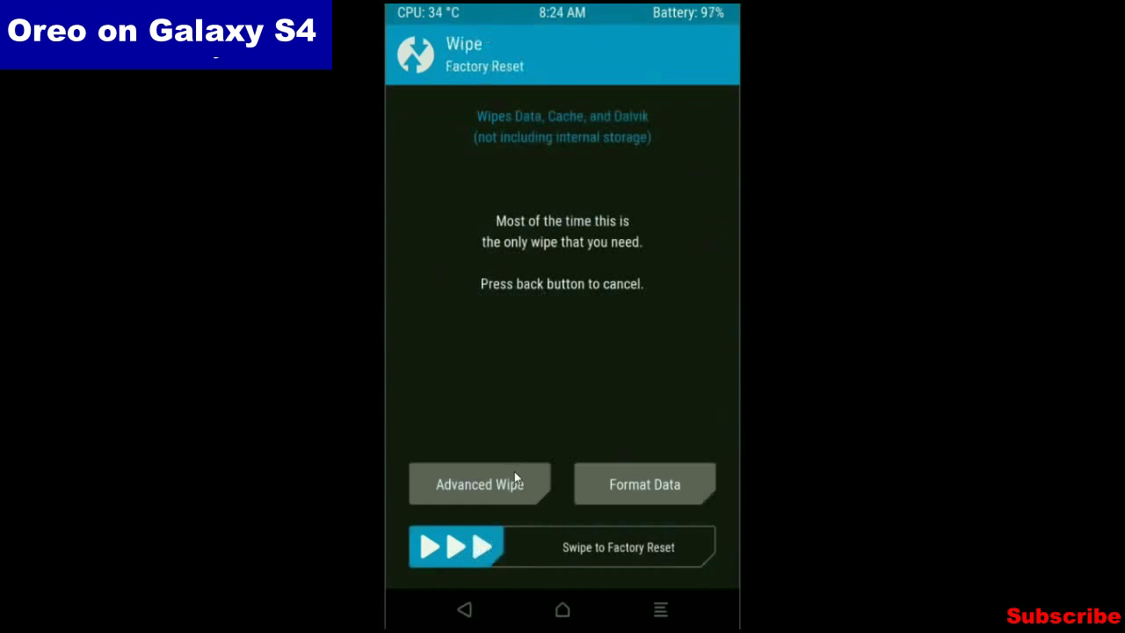
Step: Advanced-wipe Dalvik/ART Cache, System, Data and Cache, then return to the main menu
click(515, 473)
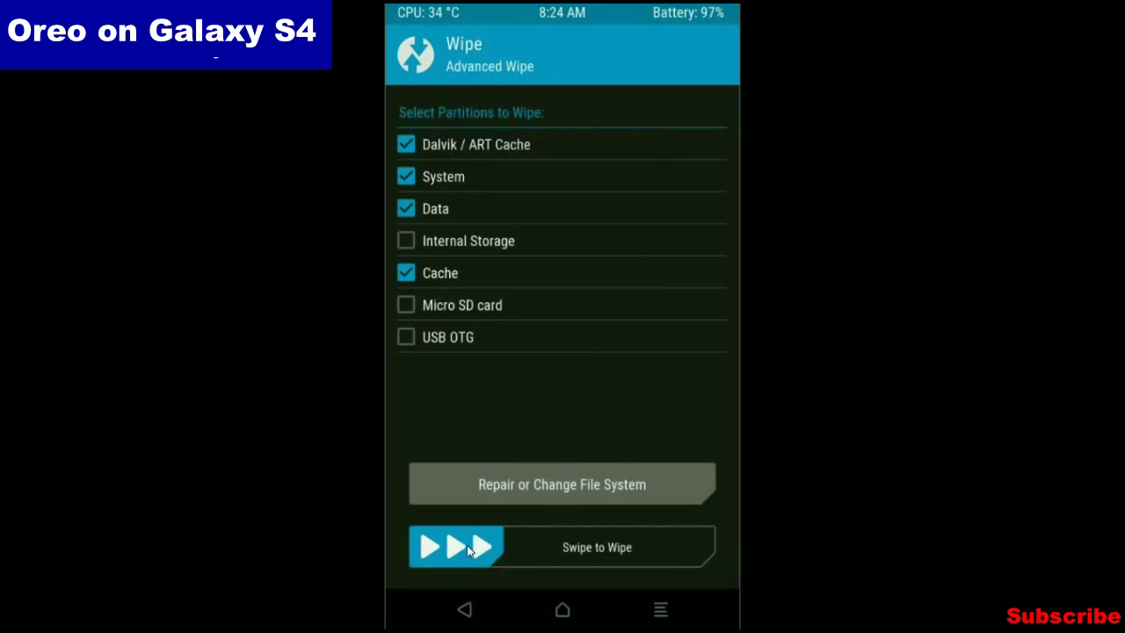
drag(467, 545, 645, 544)
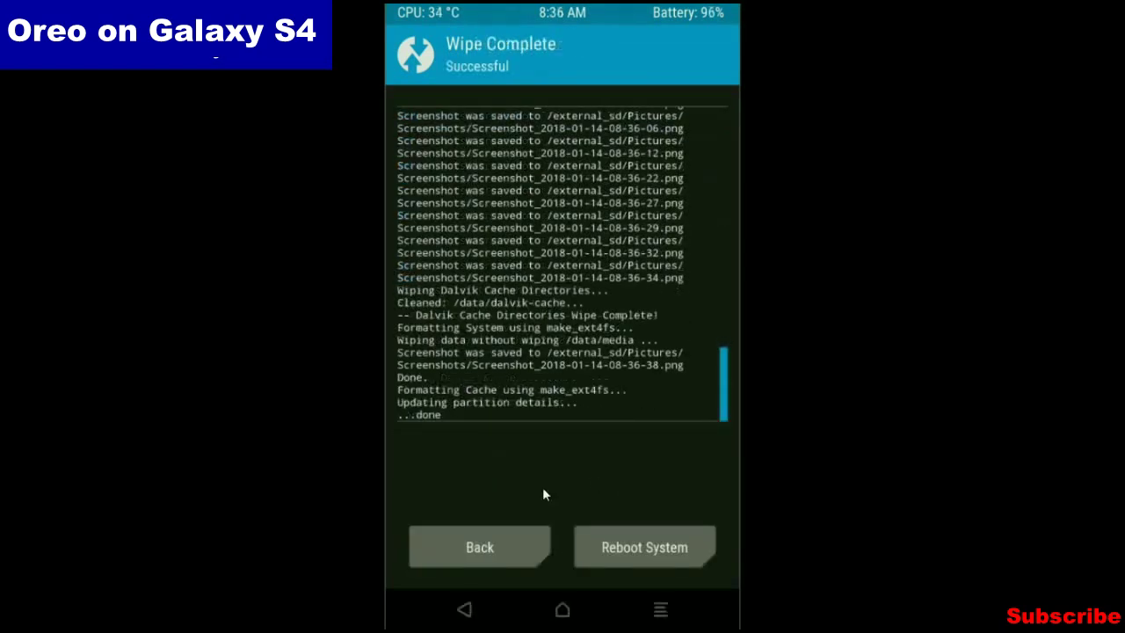
click(494, 560)
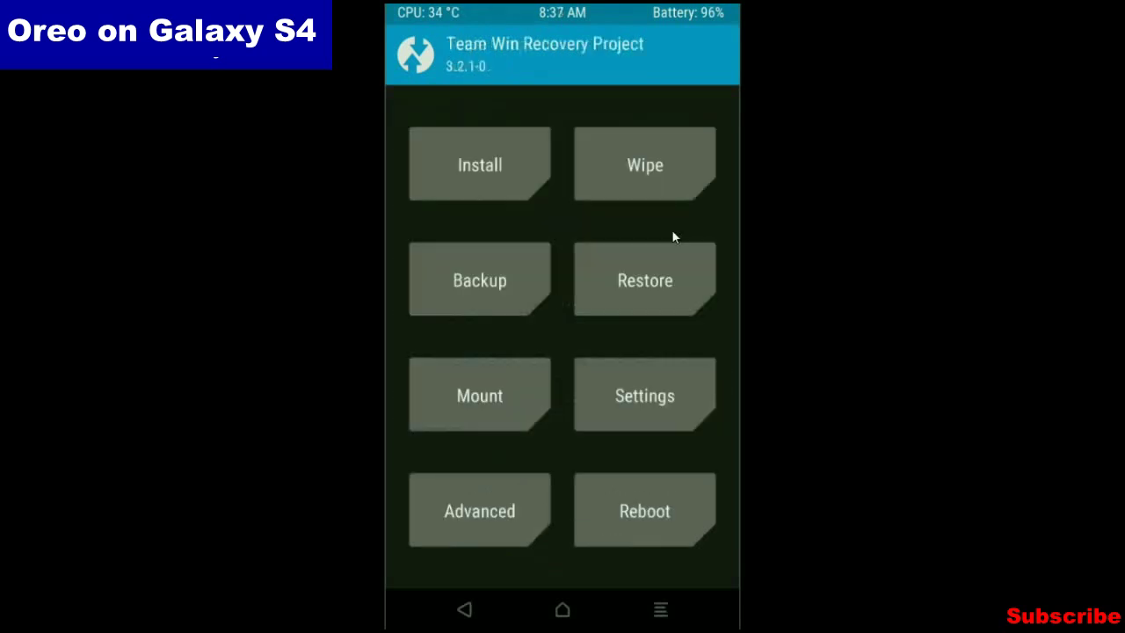
Step: Flash the Android Oreo 8.1 Beta PixelExperience ROM zip from the micro SD card
click(442, 162)
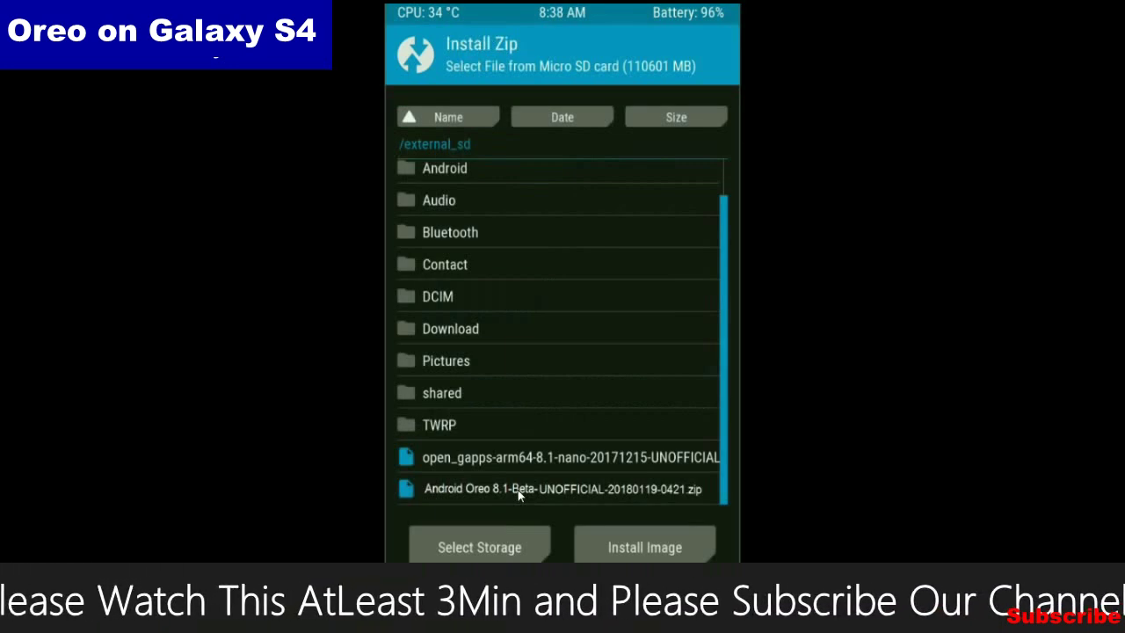
click(518, 490)
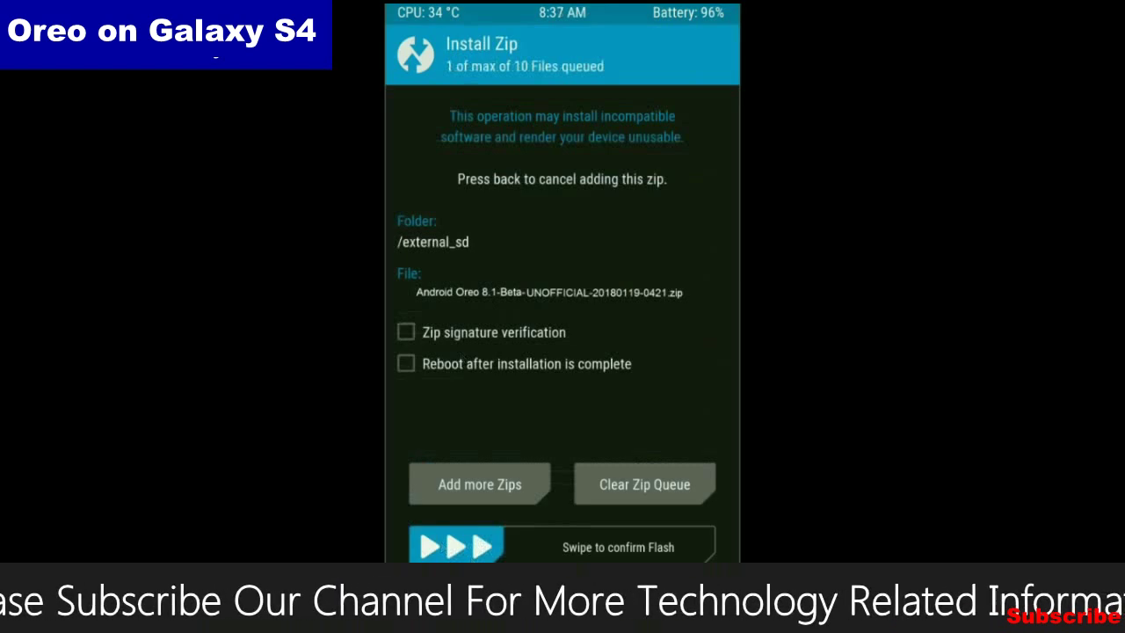
drag(456, 547, 654, 548)
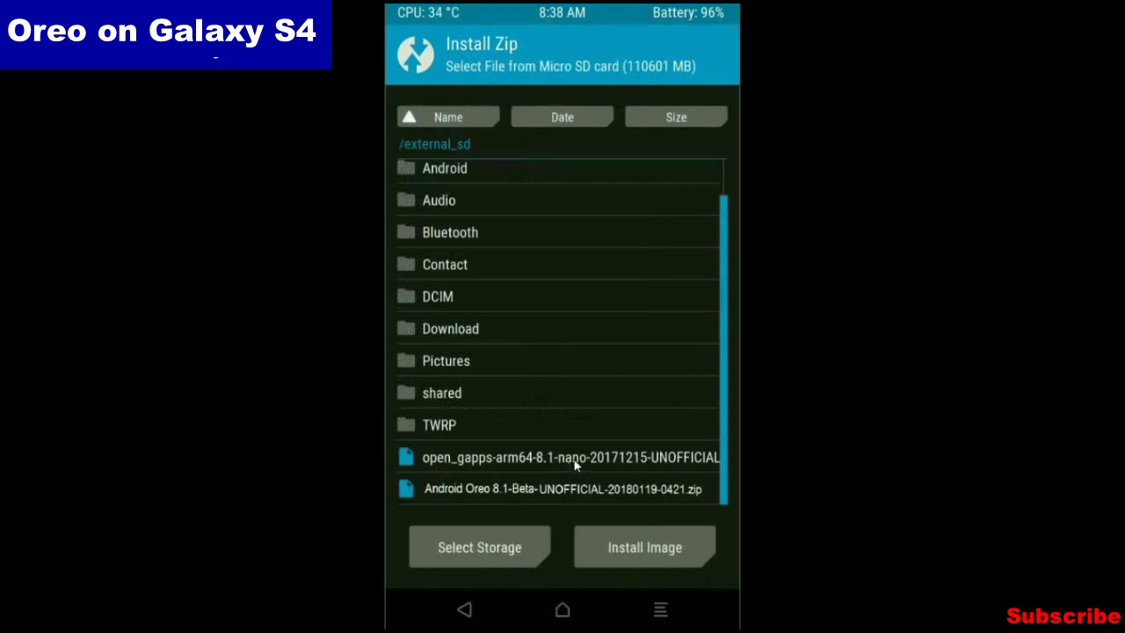
Step: Flash the open_gapps-arm64-8.1-nano zip
click(575, 458)
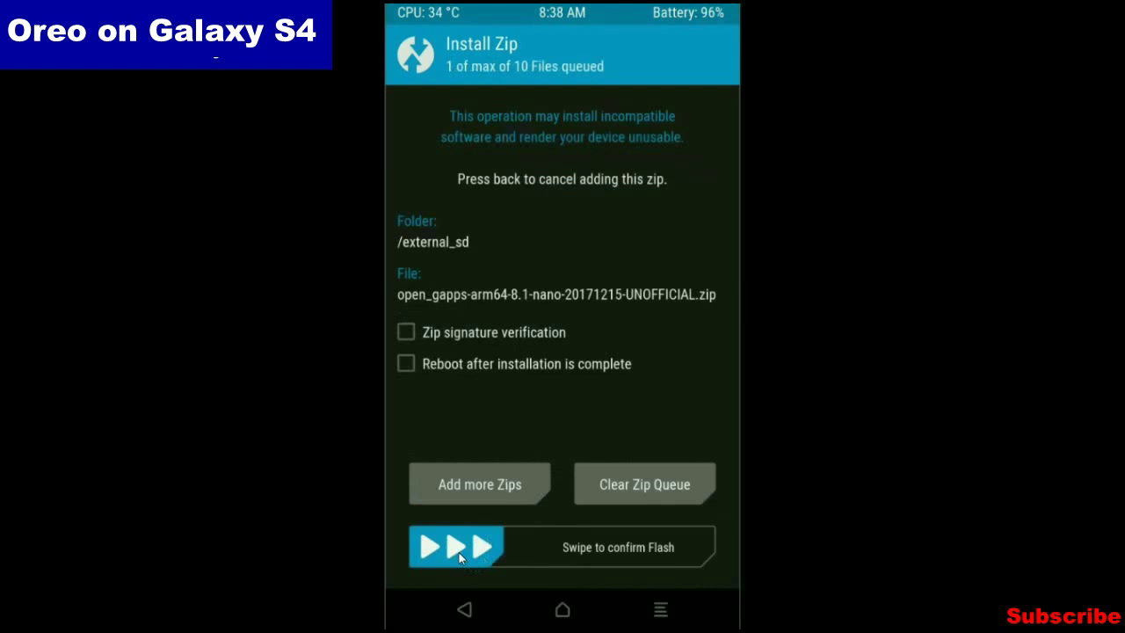
drag(459, 552, 666, 546)
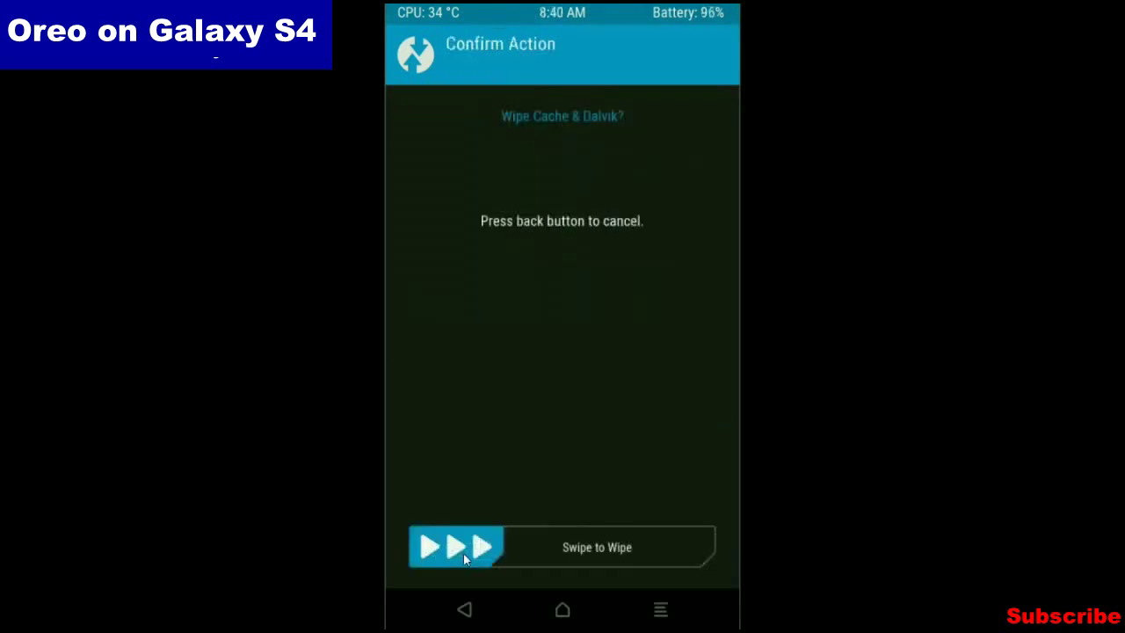
Step: Wipe the cache and Dalvik cache after the ROM and GApps flashes
drag(464, 556, 690, 548)
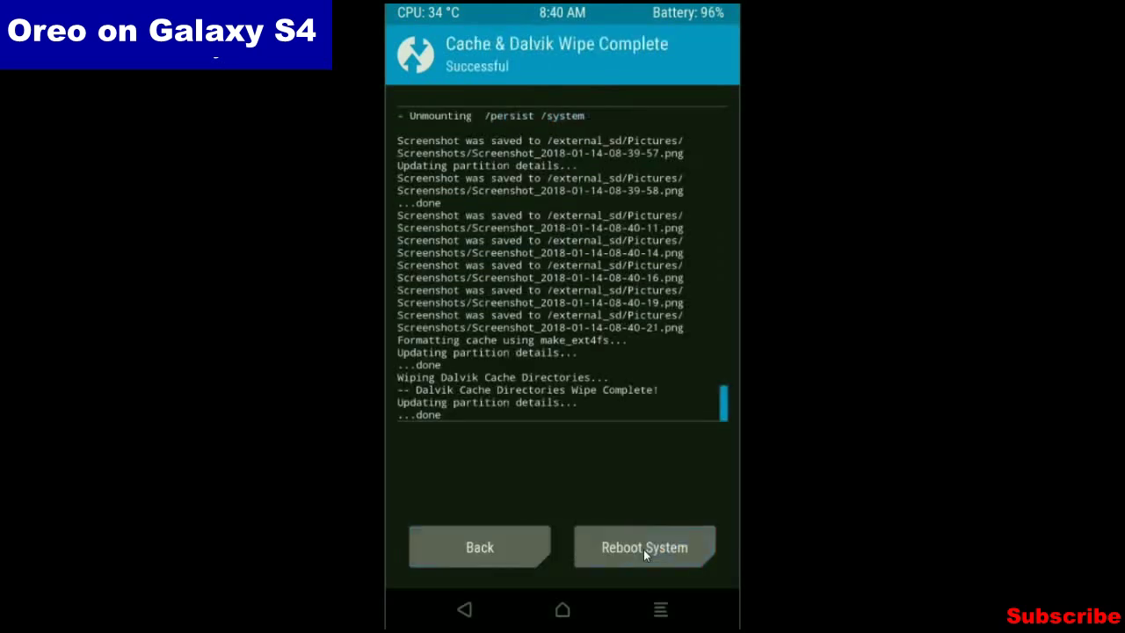